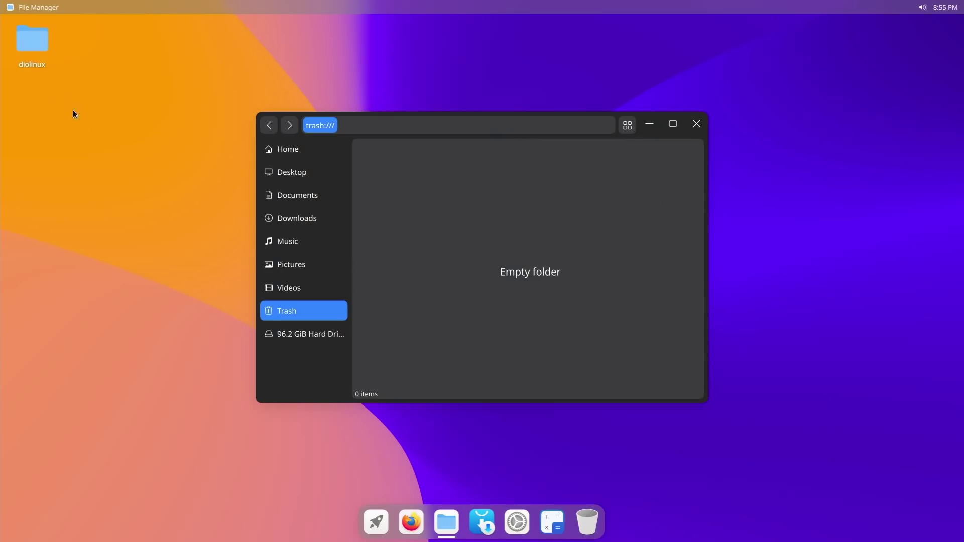
Move the diolinux desktop folder to the trash and view the Home and Trash locations in the file manager.
left_click(35, 51)
right_click(35, 50)
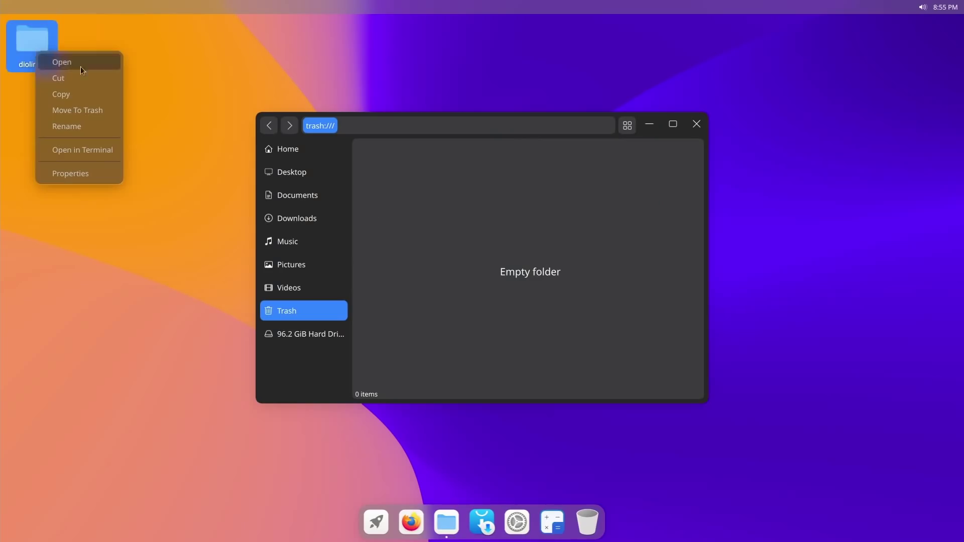
left_click(96, 110)
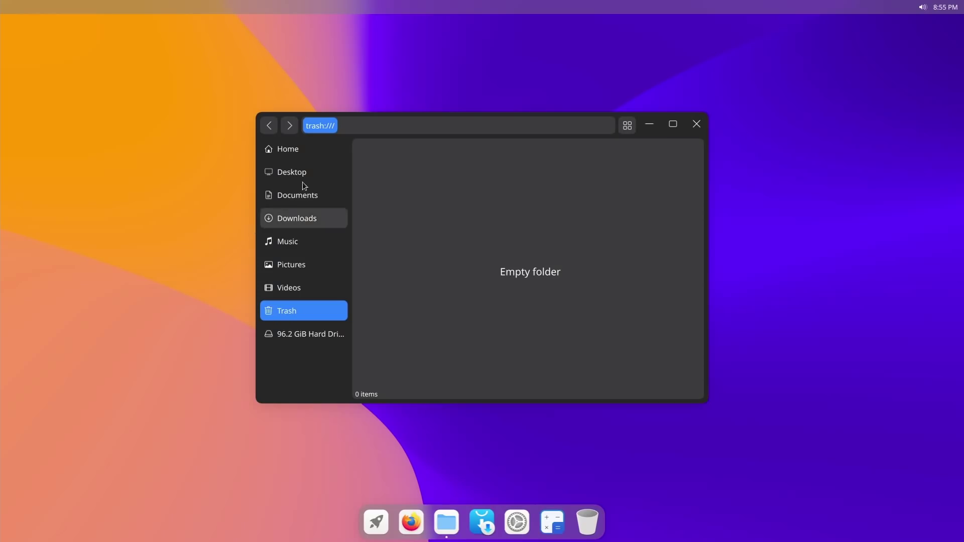
left_click(304, 148)
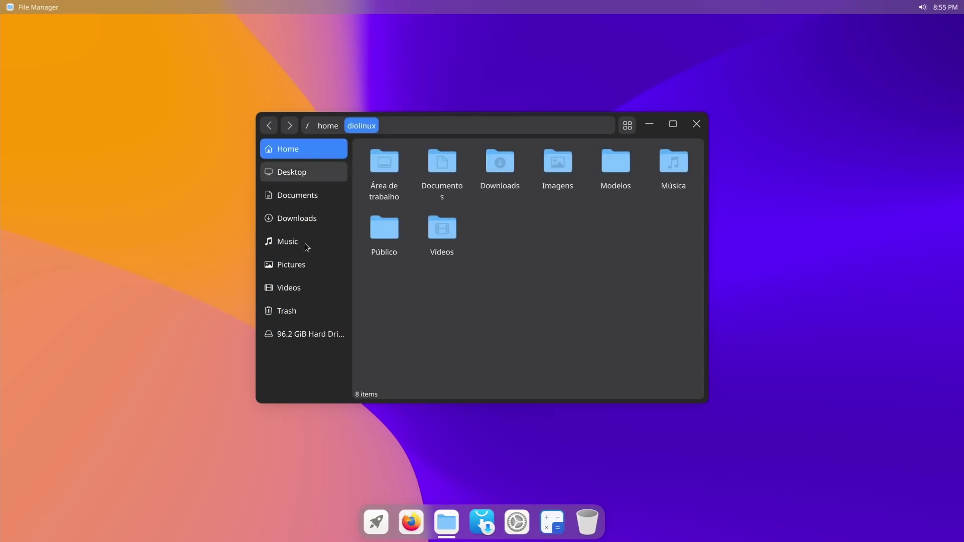
left_click(296, 310)
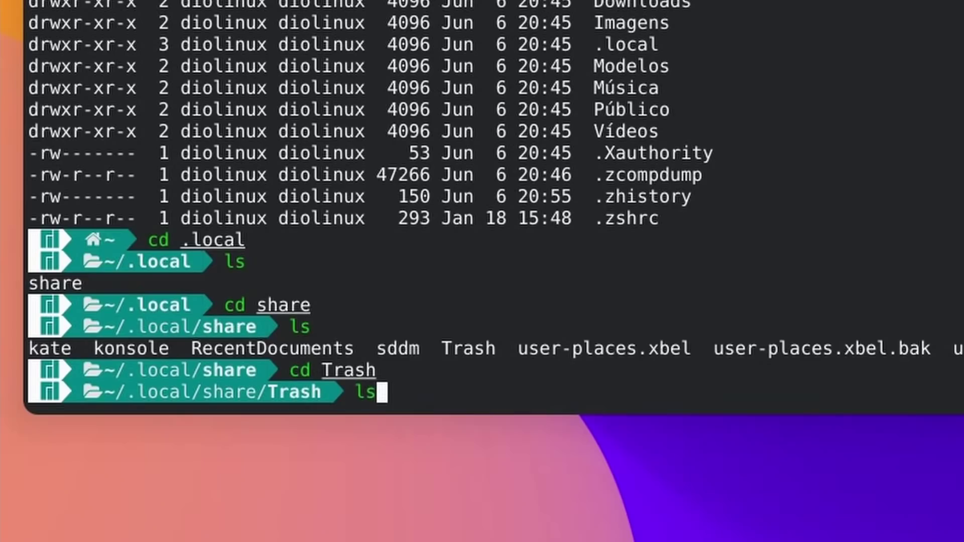
In the terminal, list the Trash directory, change into its files subfolder and list its contents.
key("Return")
type("cd f")
key("Tab")
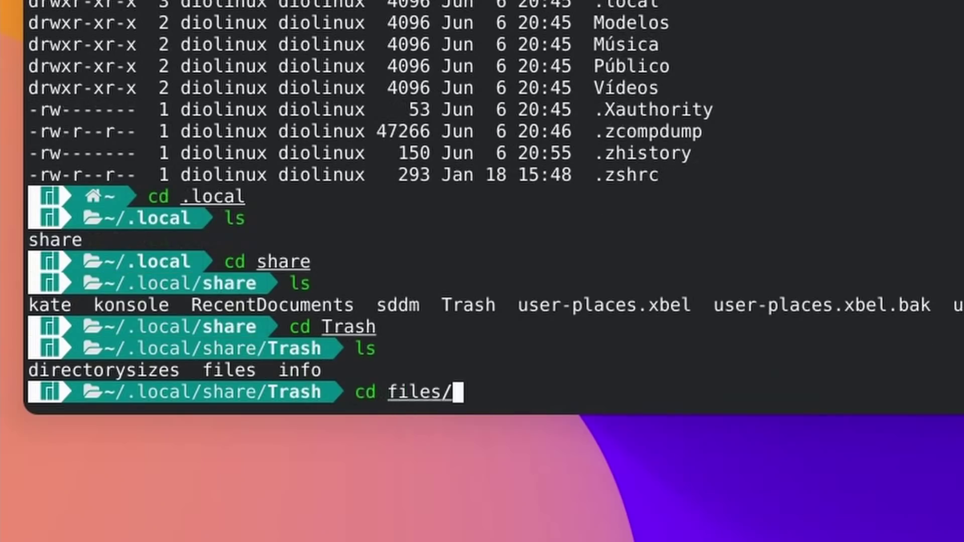
key("Return")
type("ls")
key("Return")
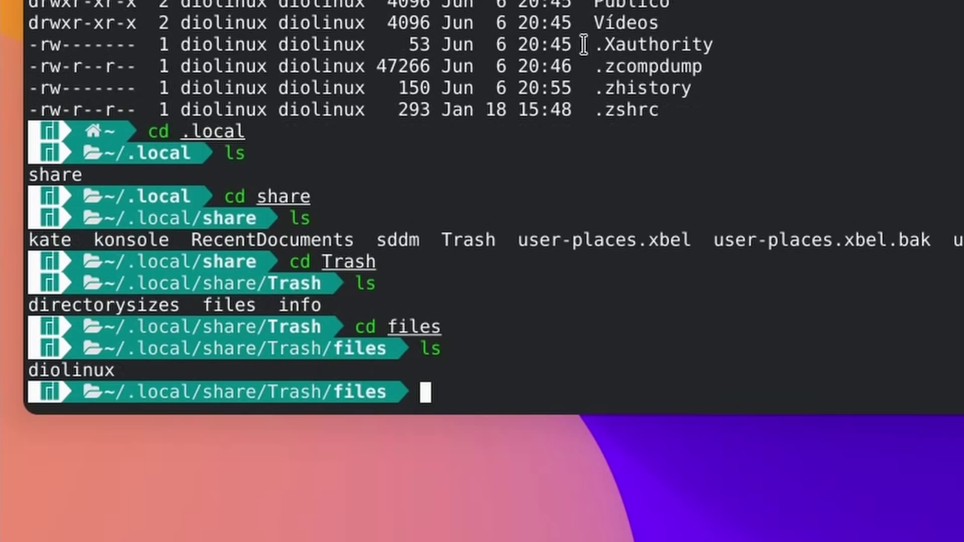
Switch to the file manager, check its Trash location, and return to the terminal window.
left_click(660, 540)
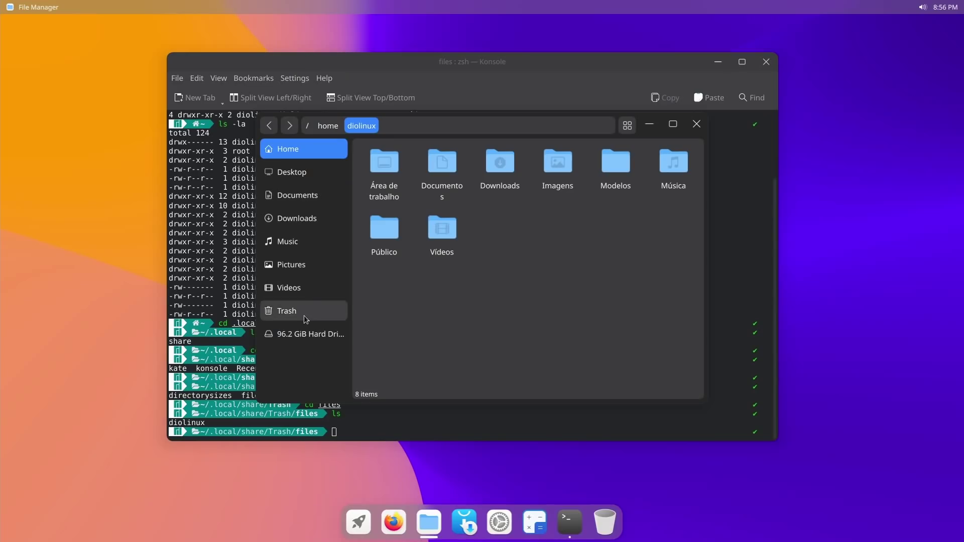
left_click(306, 320)
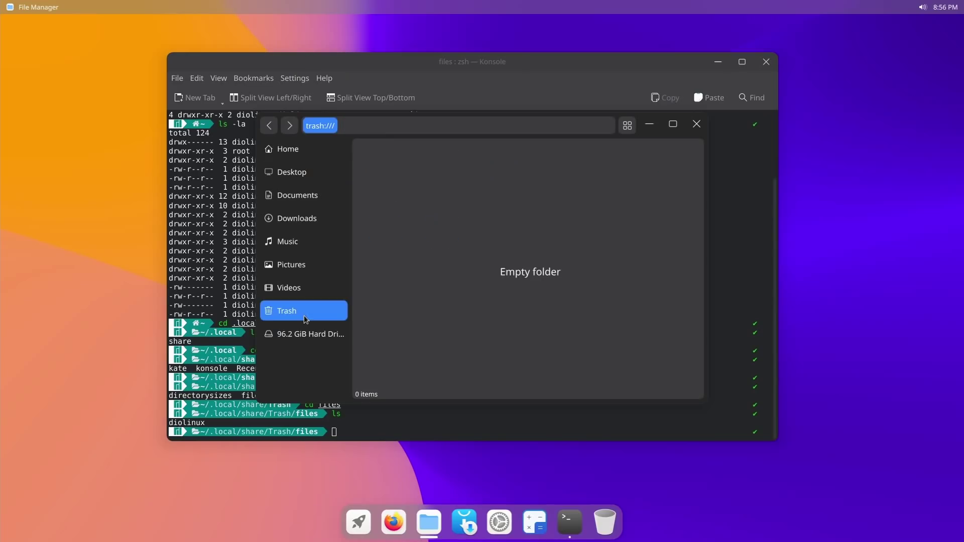
left_click(323, 434)
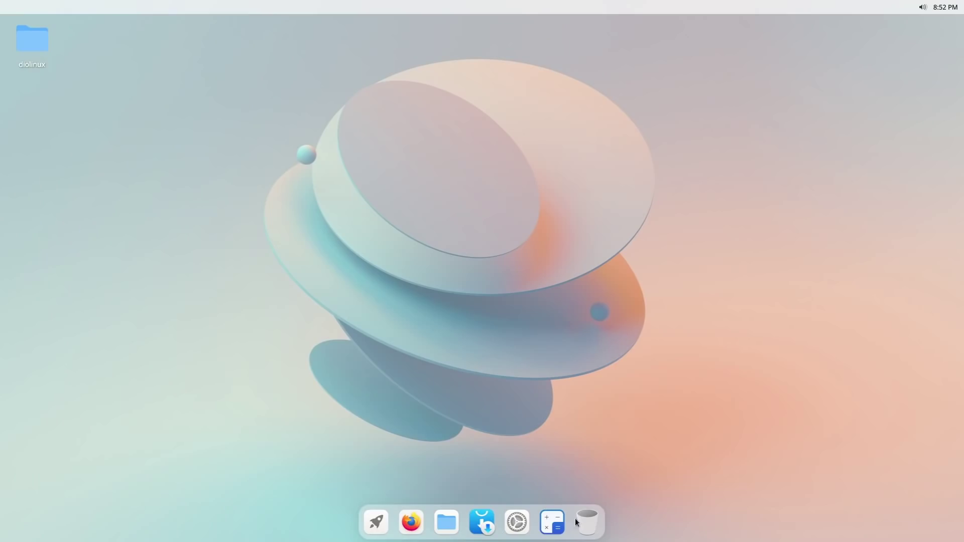
Open and minimize the file manager, and bring up the WLAN page of the system settings from the desktop.
left_click(454, 520)
left_click(650, 126)
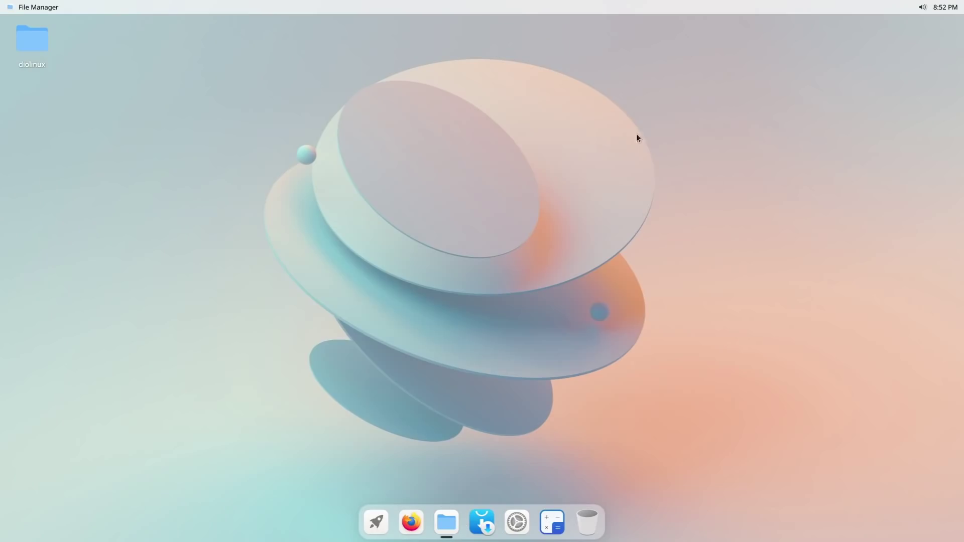
right_click(439, 142)
left_click(490, 225)
left_click(325, 158)
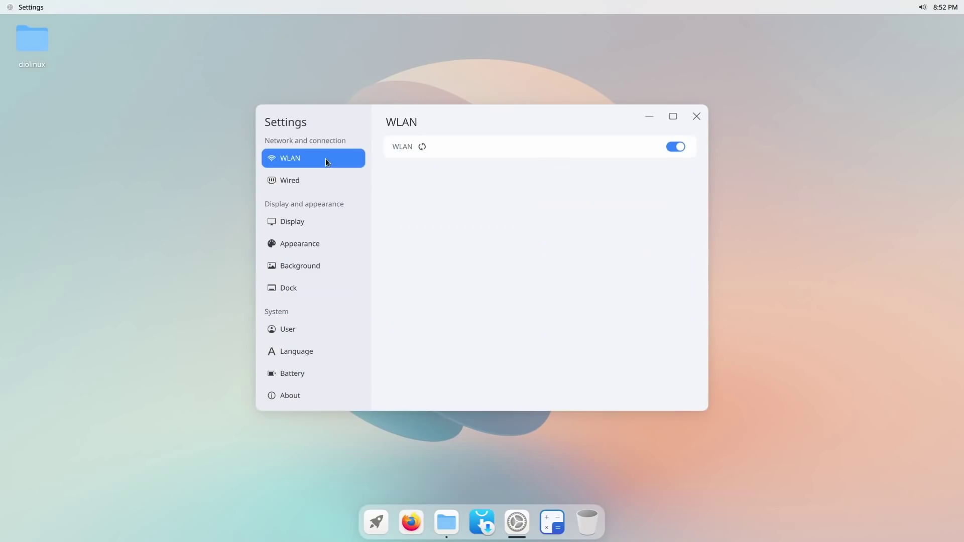
Reposition the settings window slightly and examine the Wired connection and Display settings.
left_click_drag(493, 107, 472, 101)
left_click(290, 174)
left_click(486, 161)
left_click(590, 164)
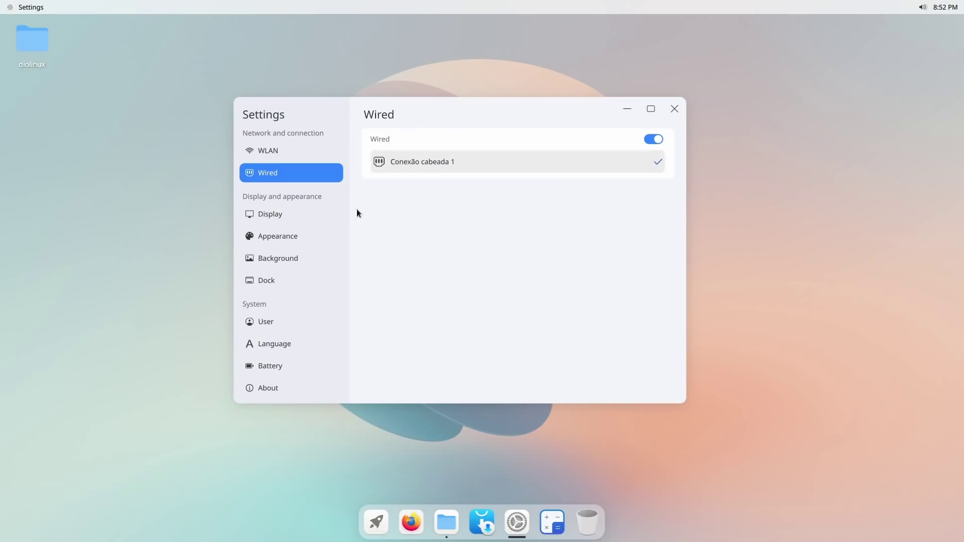
left_click(294, 215)
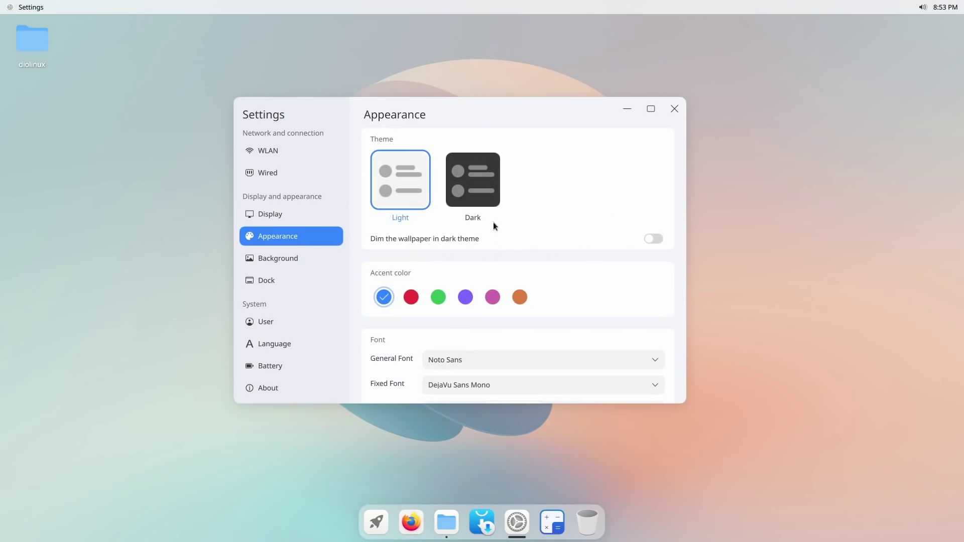
Switch the system theme to Dark and try wallpaper dimming, leaving the dimming option off.
left_click(484, 200)
left_click(654, 239)
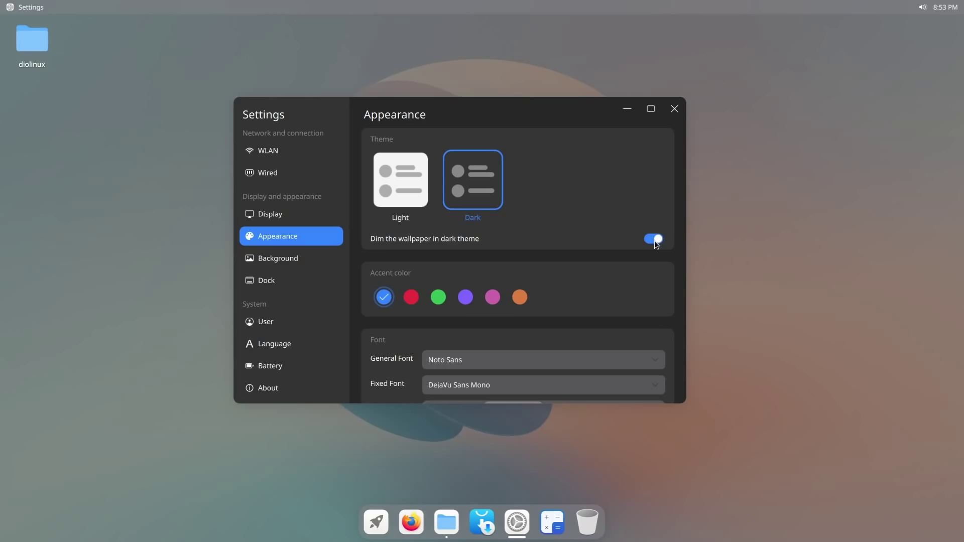
left_click(655, 239)
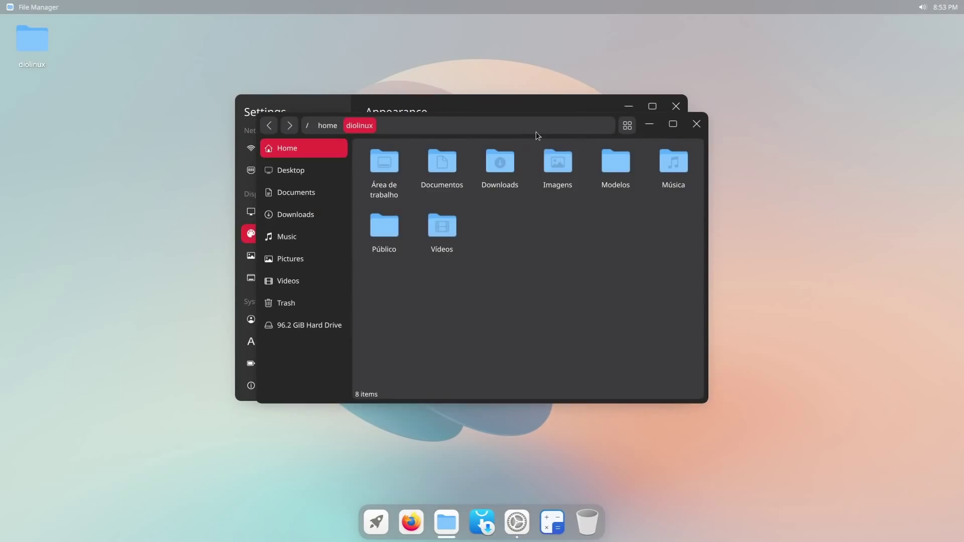
Move the file manager and settings windows apart, and set the accent color to green.
left_click_drag(536, 132, 724, 186)
left_click_drag(510, 109, 370, 62)
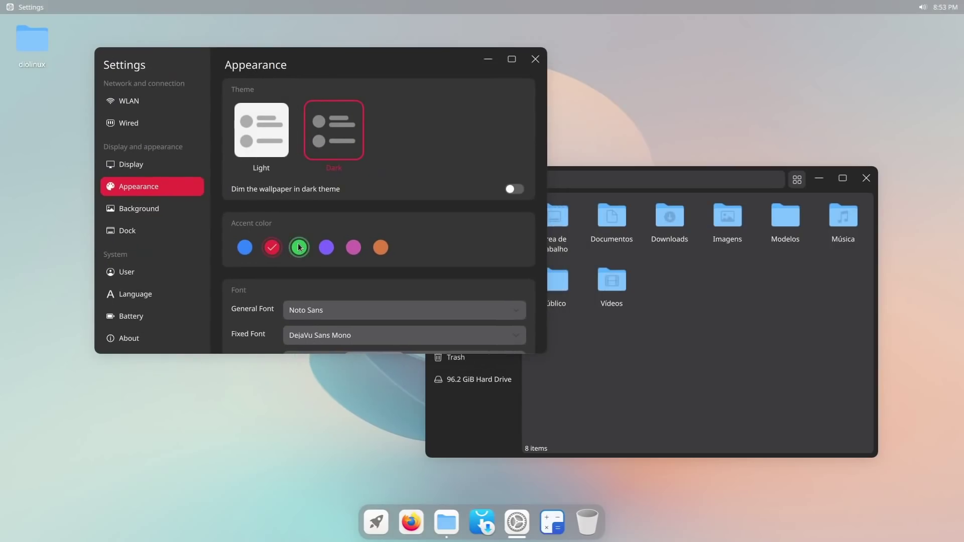
left_click(300, 247)
left_click(673, 327)
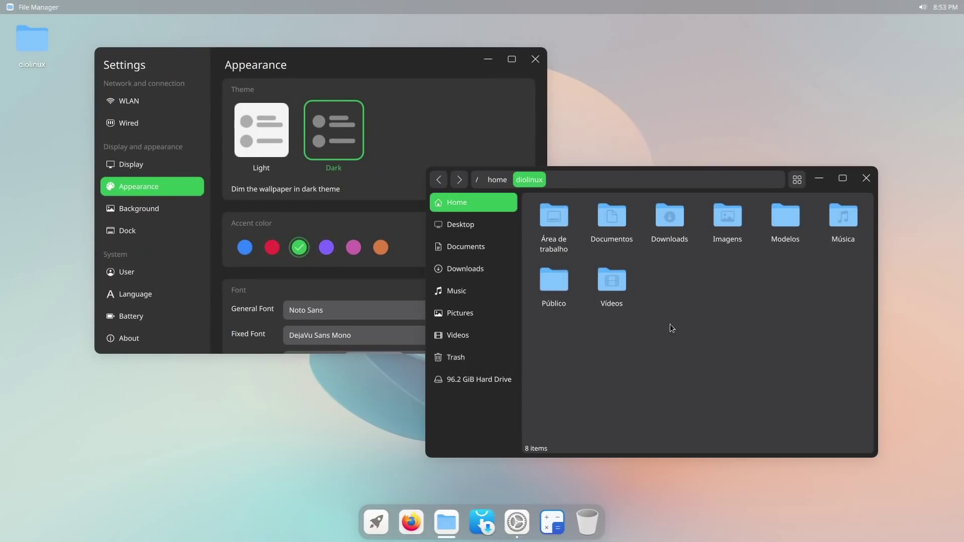
Try several built-in picture wallpapers as the desktop background, and go back to the orange and purple one.
left_click(151, 208)
left_click(324, 148)
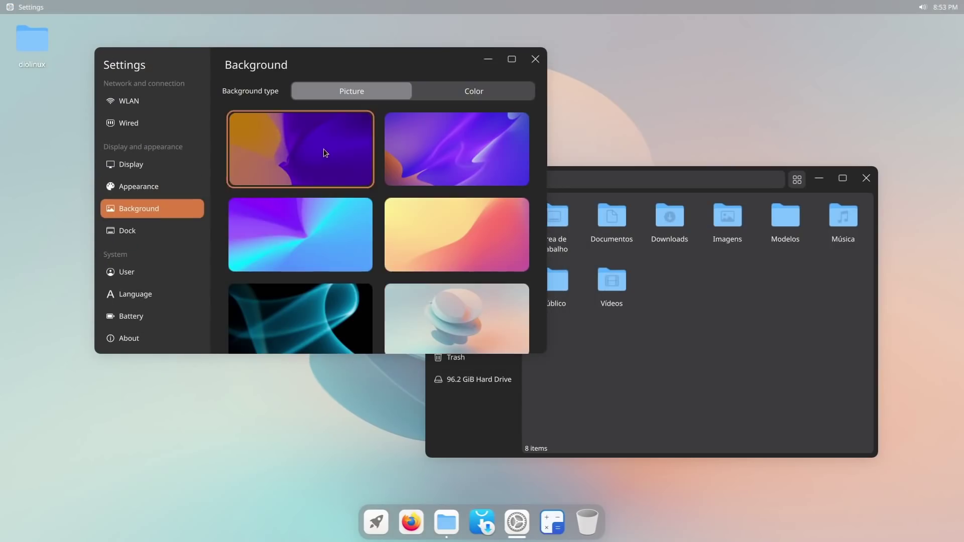
left_click(469, 162)
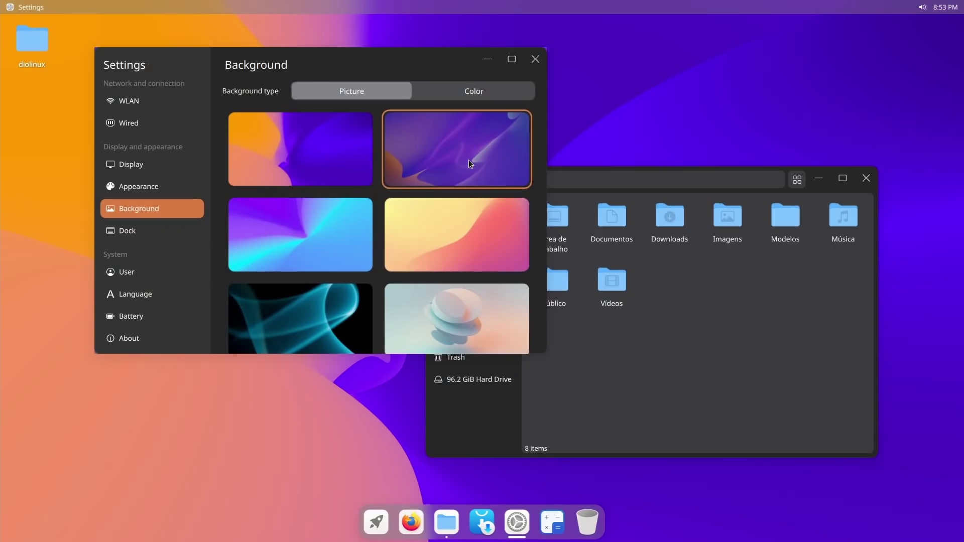
left_click(315, 238)
left_click(451, 264)
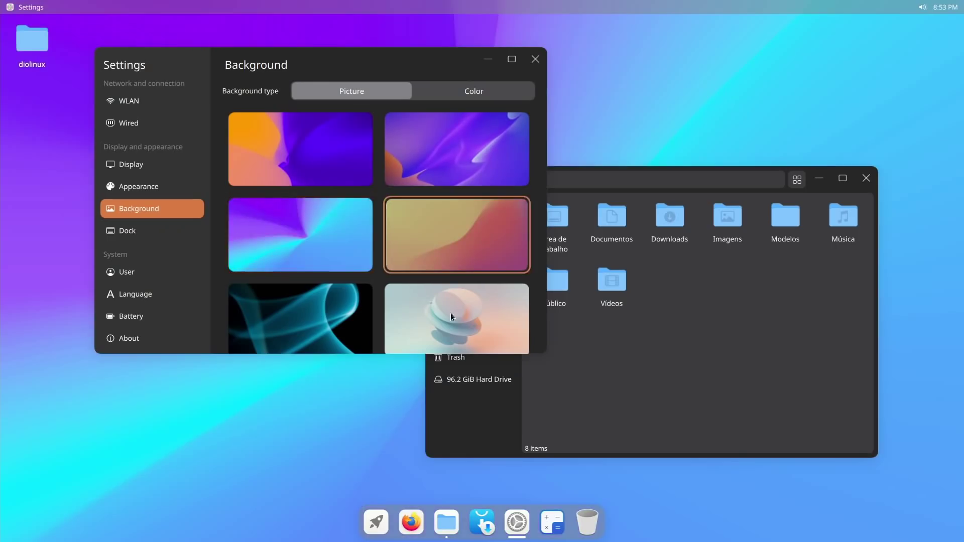
scroll(458, 191, "down", 3)
left_click(444, 260)
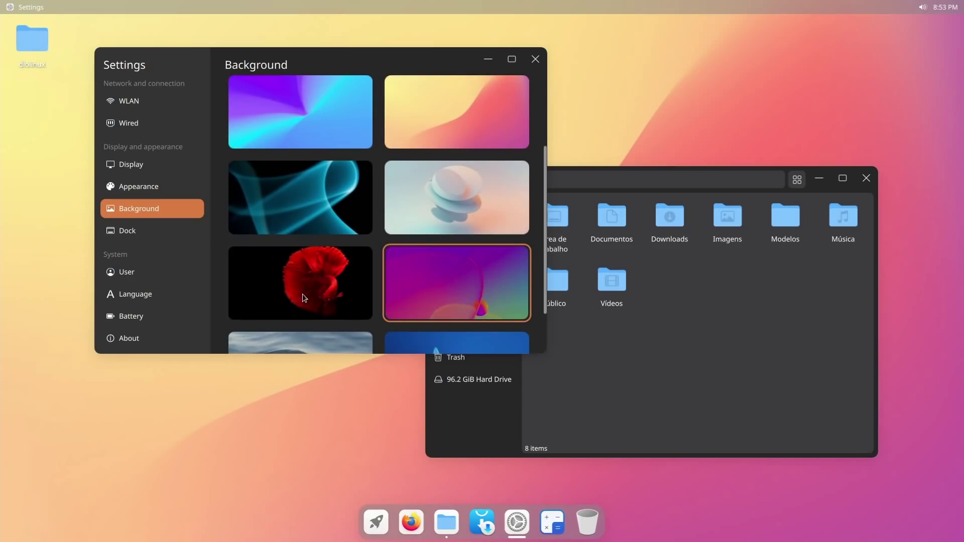
left_click(276, 217)
left_click_drag(315, 225, 316, 148)
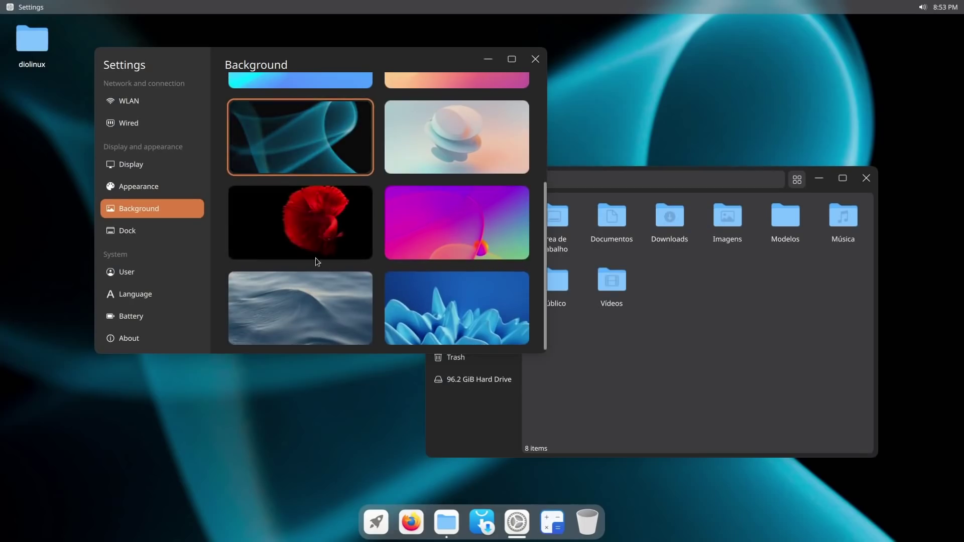
scroll(309, 281, "up", 3)
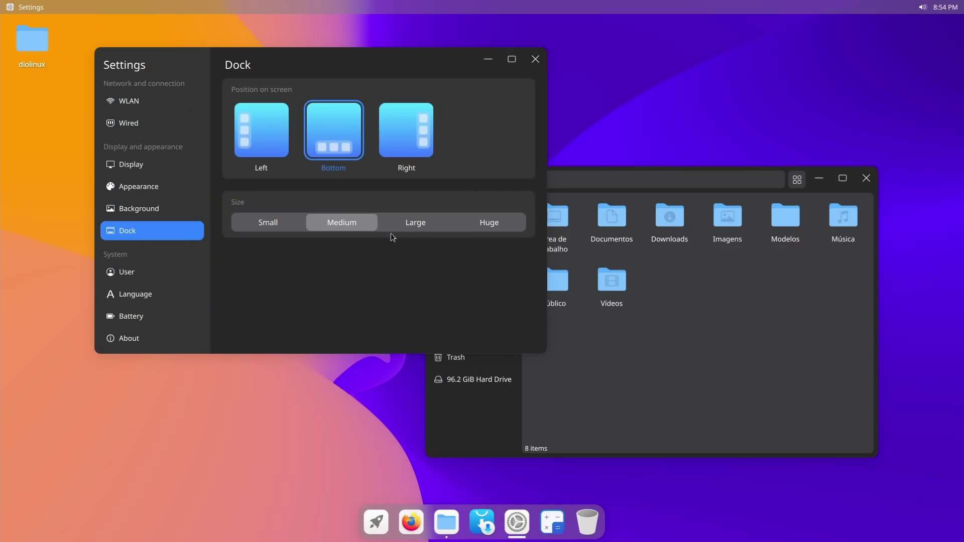
Try the dock in Large, Huge and Small sizes, restore Medium, and try the Right and Left screen positions.
left_click(415, 221)
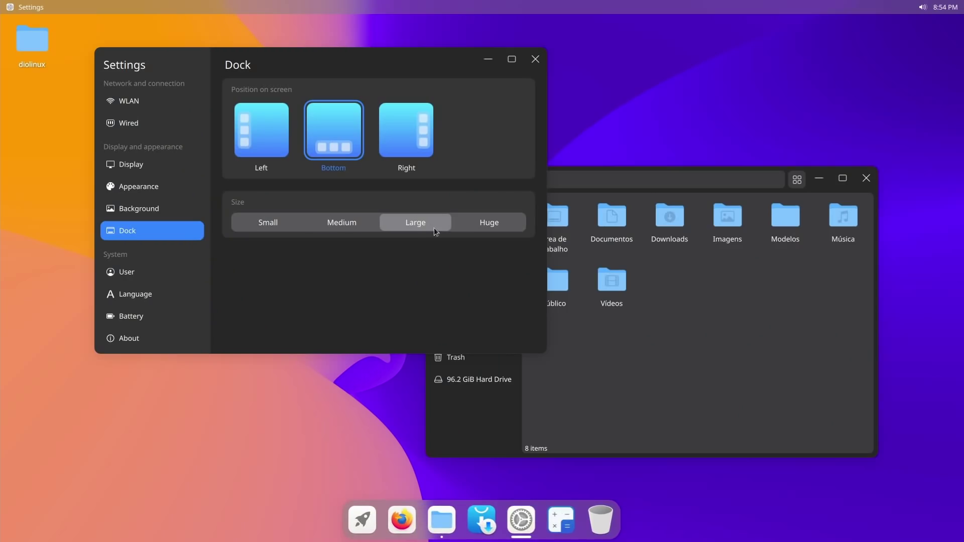
left_click(478, 221)
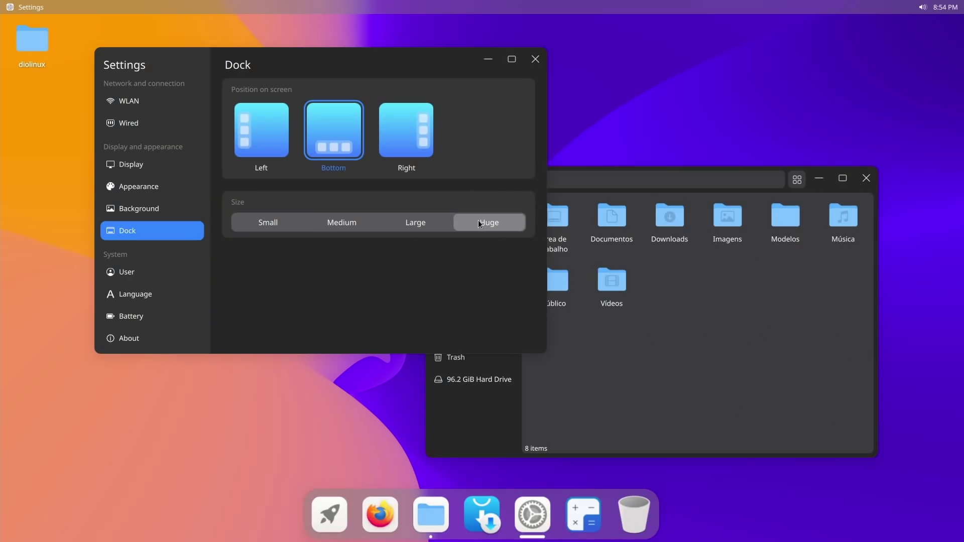
left_click(265, 224)
left_click(343, 223)
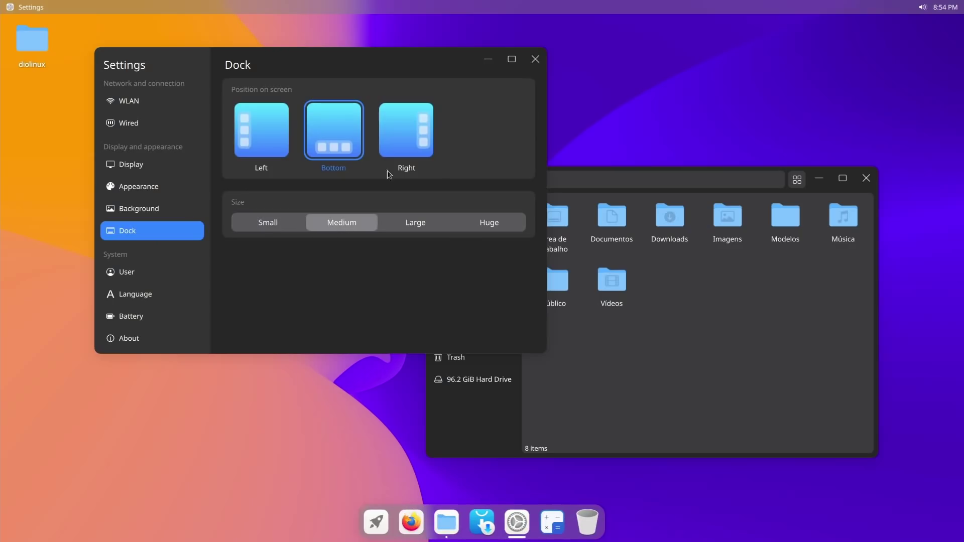
left_click(406, 133)
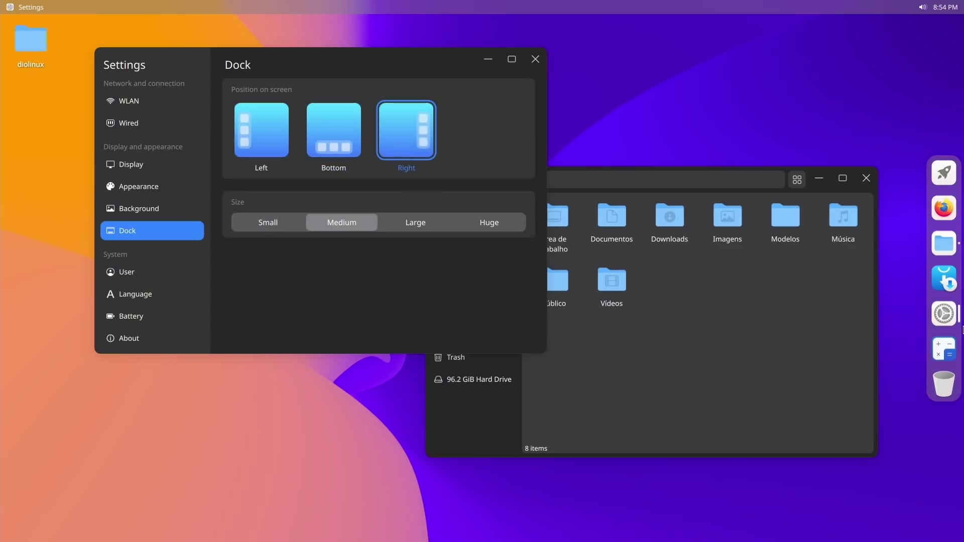
left_click(261, 126)
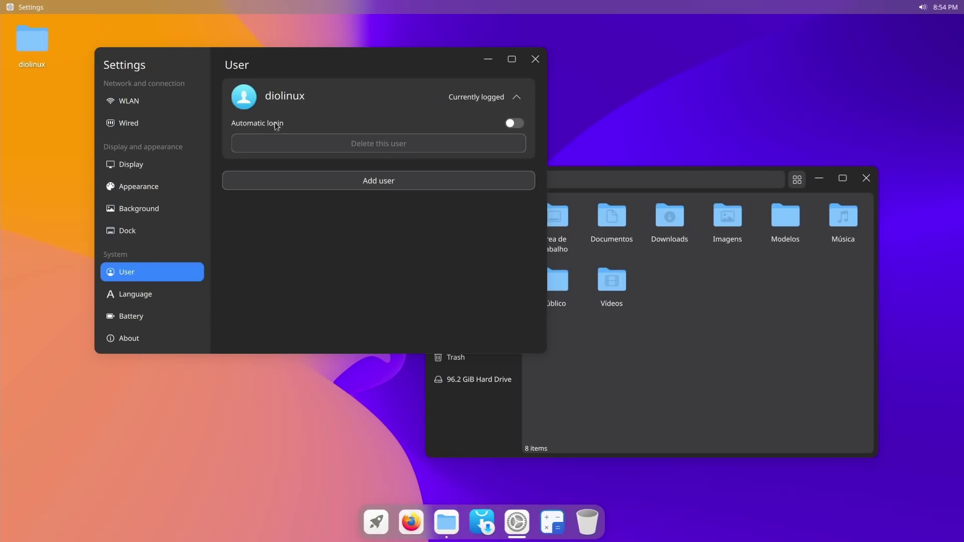
Set the system language to português (Brasil).
left_click(137, 296)
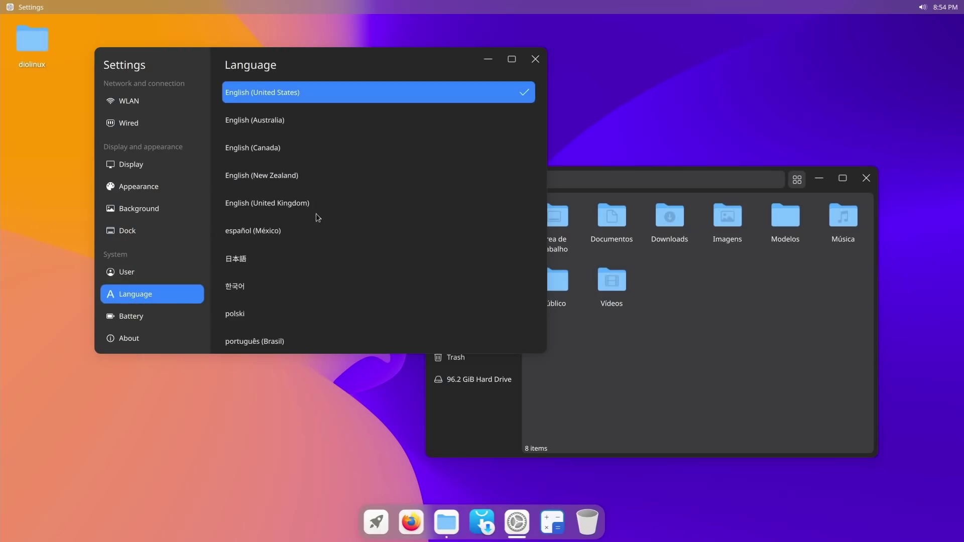
scroll(379, 214, "down", 3)
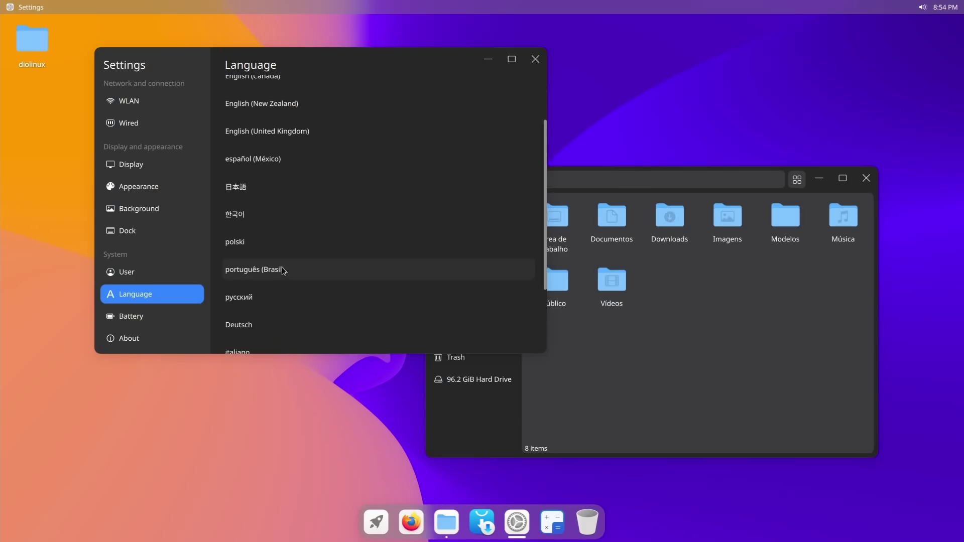
left_click(283, 270)
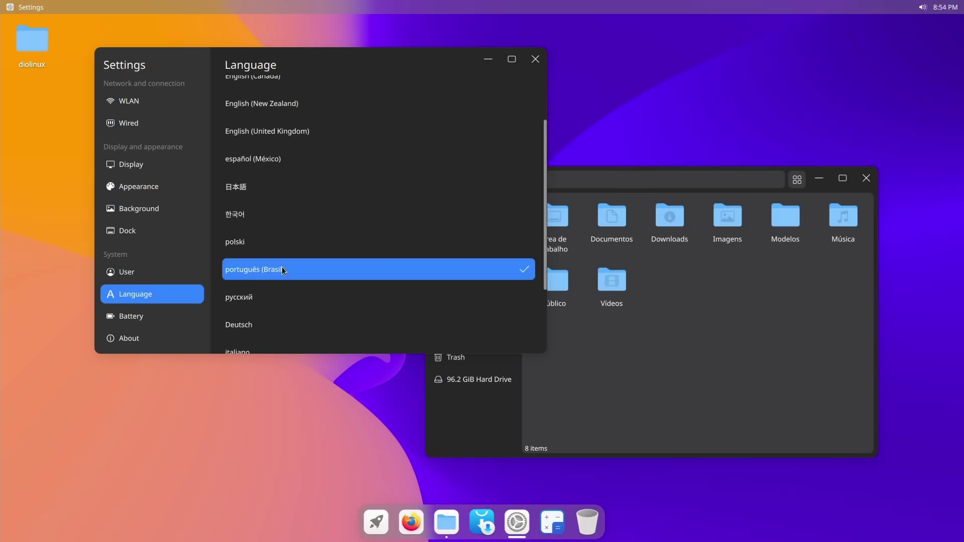
left_click(146, 320)
left_click(154, 294)
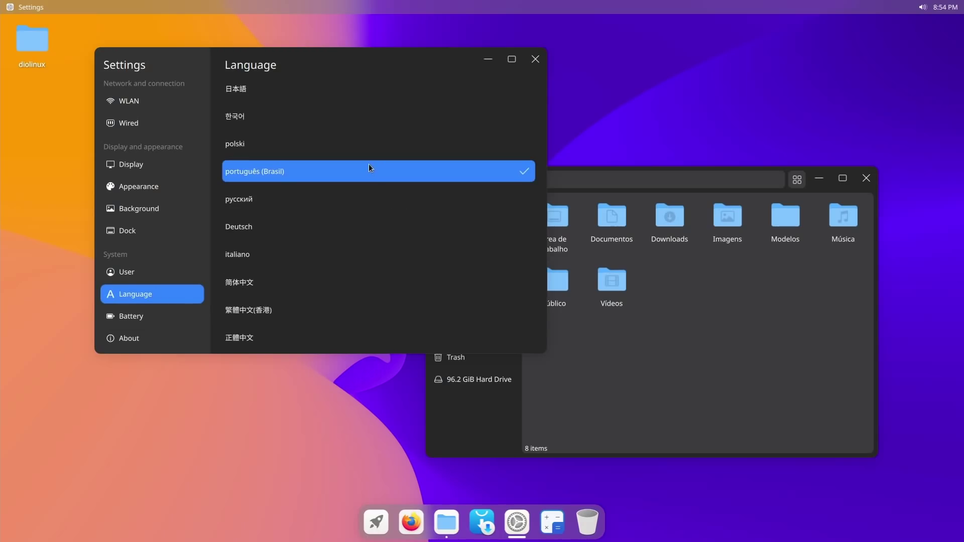
View the Battery settings and the system details on the About page, and shift the settings window slightly.
left_click(152, 319)
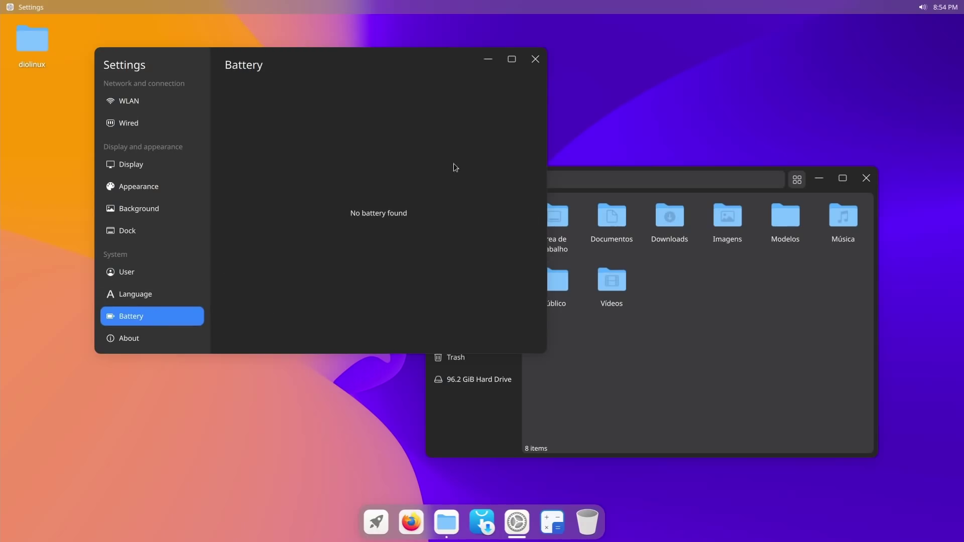
left_click(136, 339)
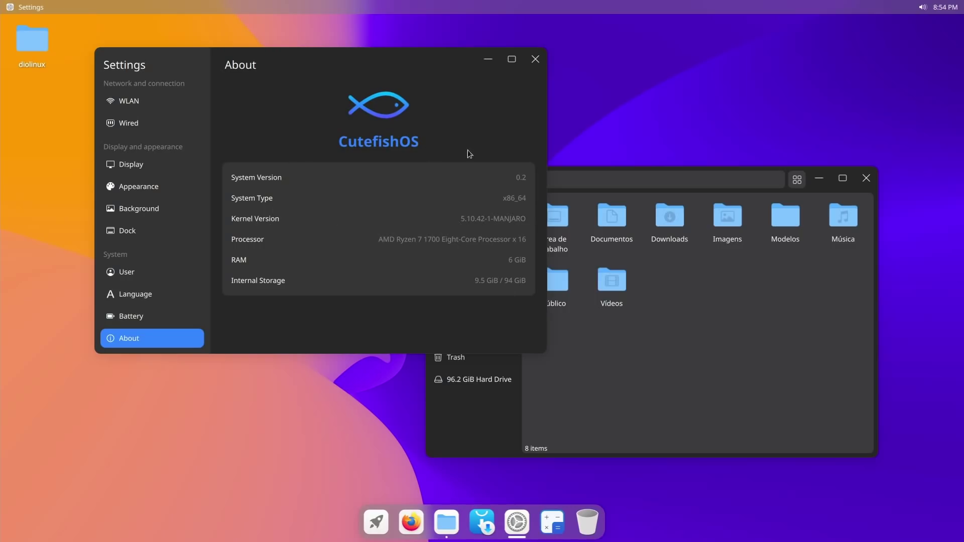
mouse_move(430, 64)
left_mouse_down()
mouse_move(394, 58)
mouse_move(413, 57)
left_mouse_up()
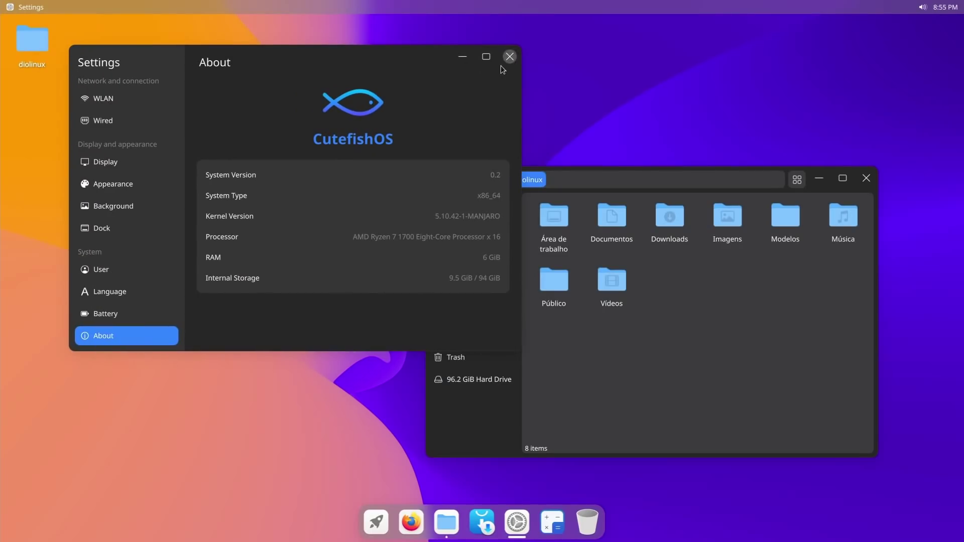
Move the file manager window toward the middle of the desktop, try maximizing it, and close it.
left_click_drag(645, 172, 444, 111)
left_click(666, 116)
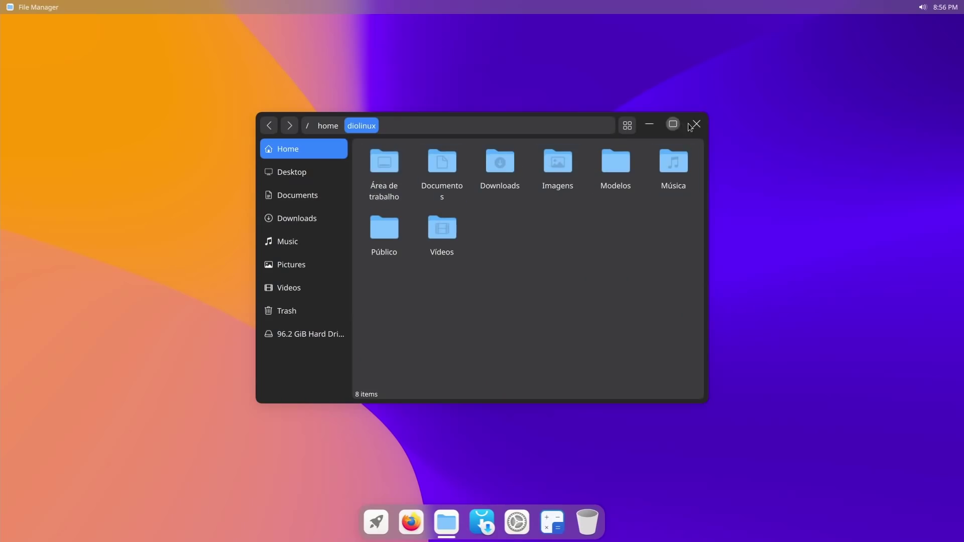
left_click(696, 125)
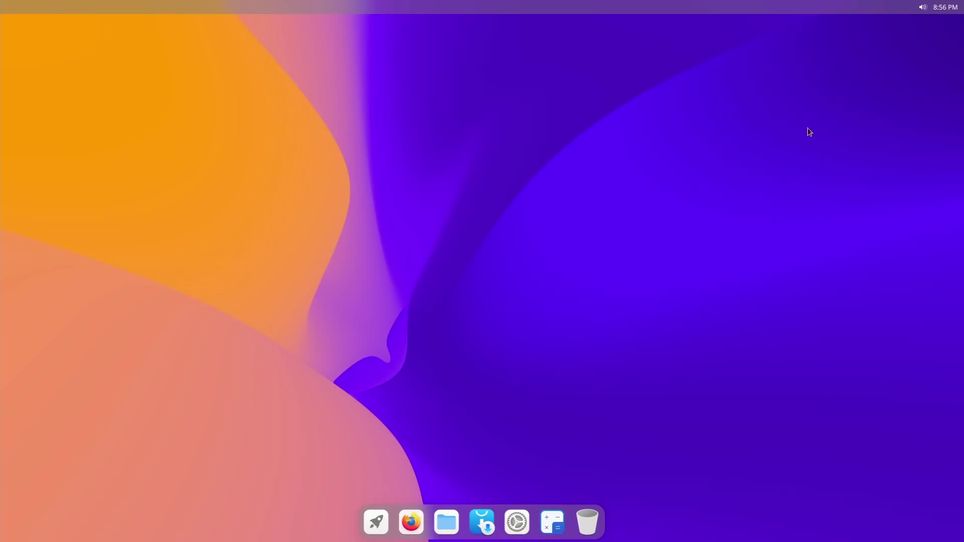
Lower the sound volume to about a quarter in the quick settings and try toggling Dark Mode.
left_click(933, 8)
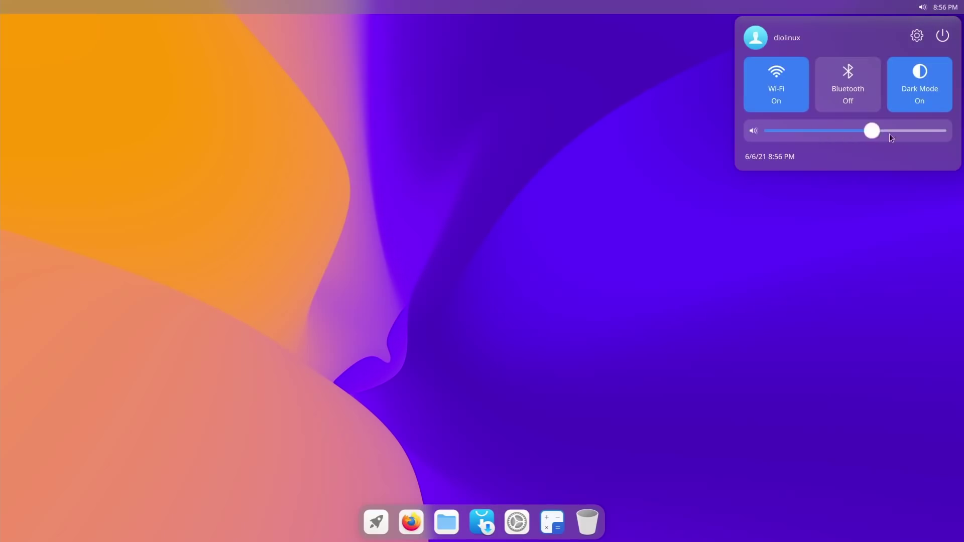
left_click_drag(894, 126, 810, 130)
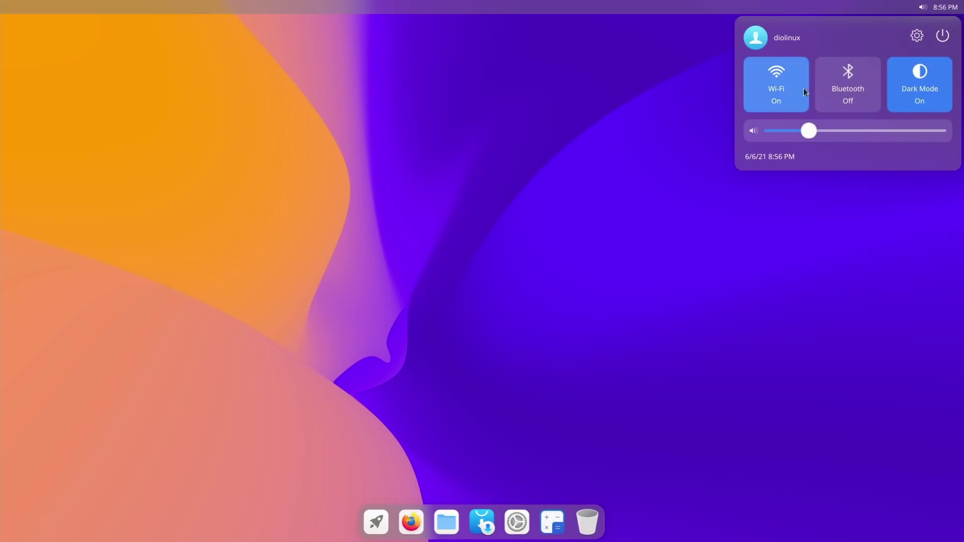
left_click(926, 83)
left_click(926, 82)
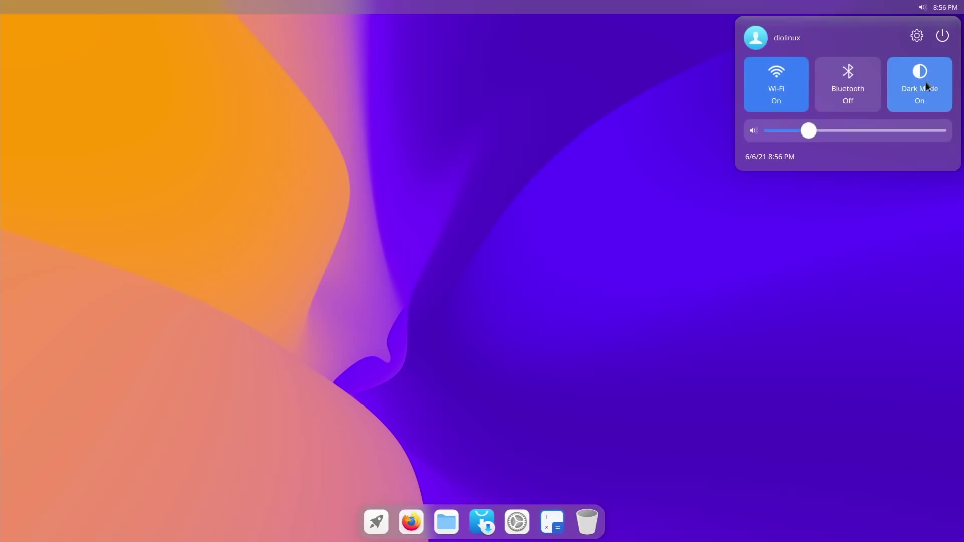
Turn Dark Mode off, view the file manager in the light theme, and switch Dark Mode again.
left_click(927, 92)
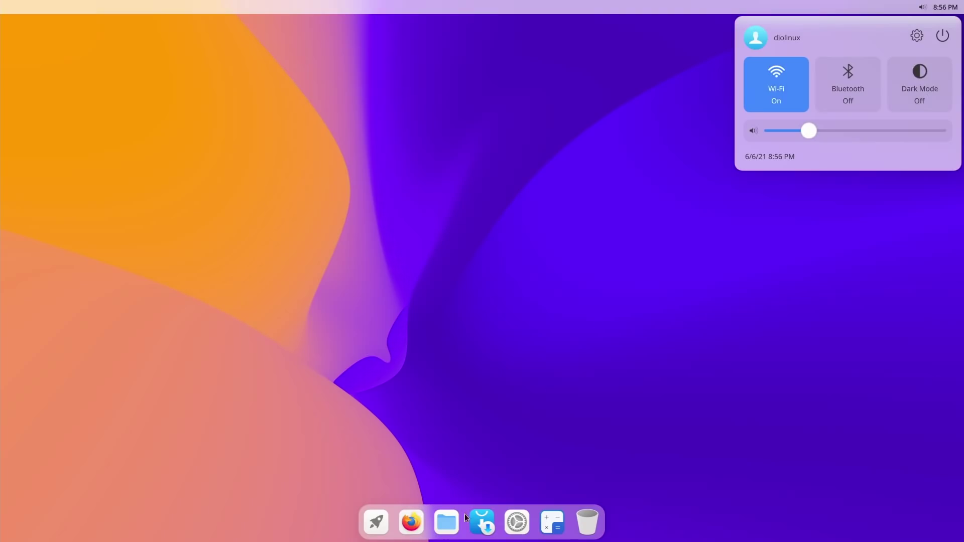
left_click(446, 523)
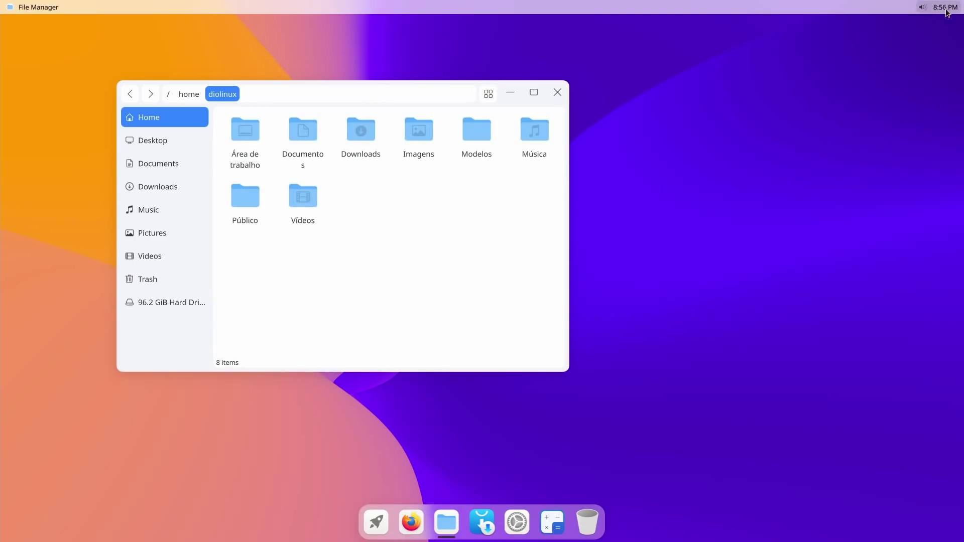
left_click(947, 10)
left_click(918, 83)
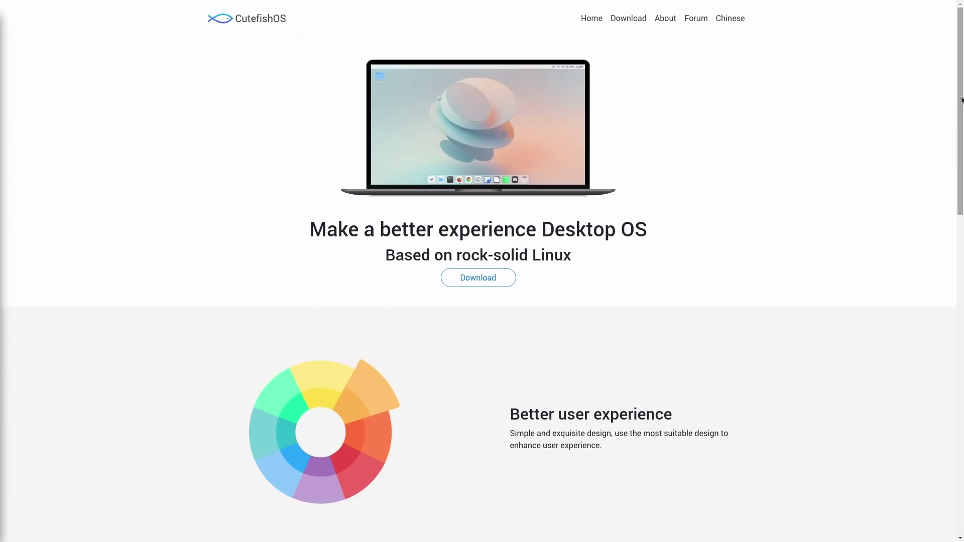
In the web browser, look through the CutefishOS homepage to the JingOS link under Friends, and briefly highlight the headline and its subtitle.
scroll(482, 271, "down", 3)
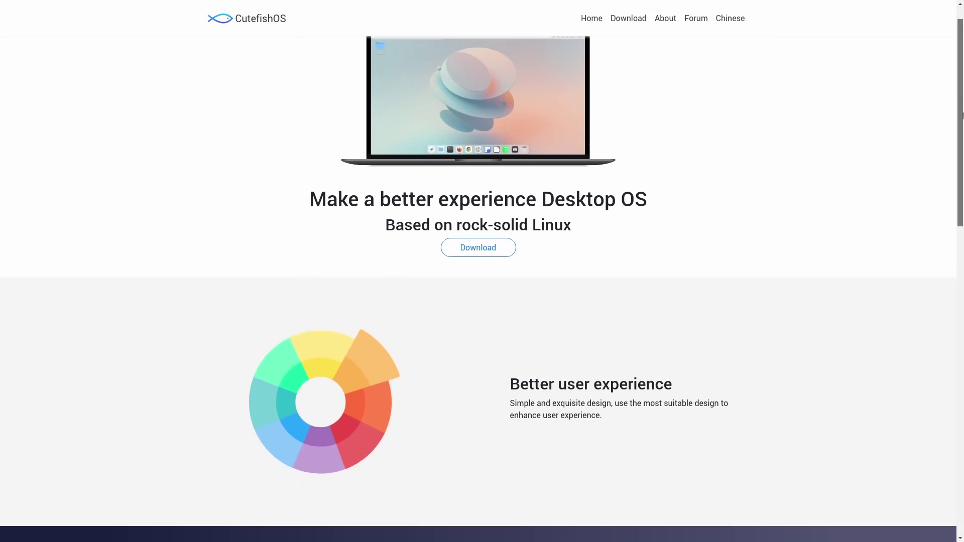
scroll(962, 156, "down", 12)
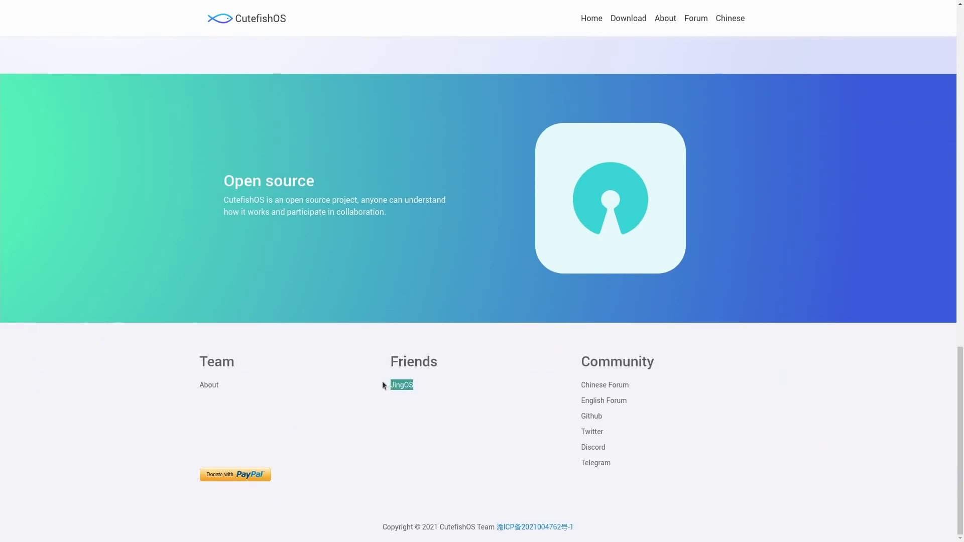
left_click(394, 385)
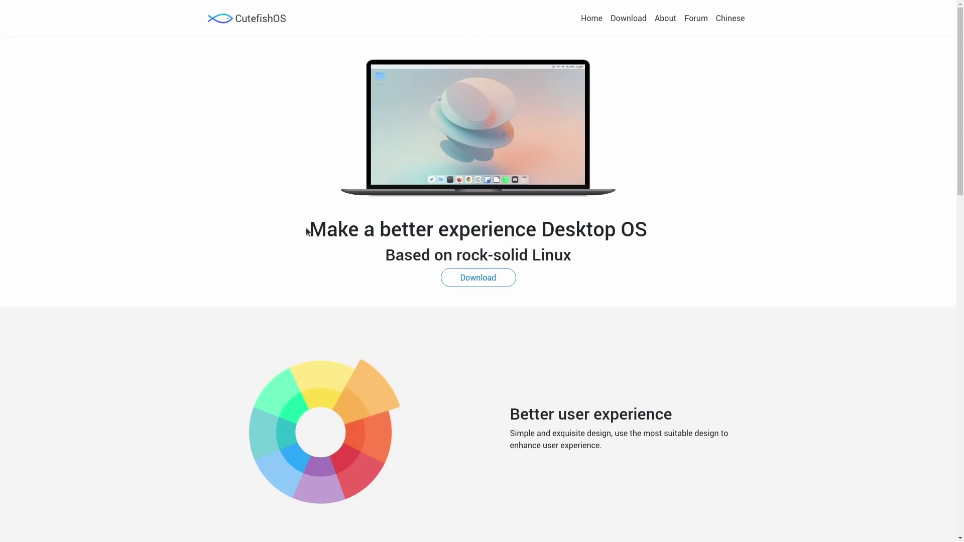
left_click_drag(307, 232, 622, 259)
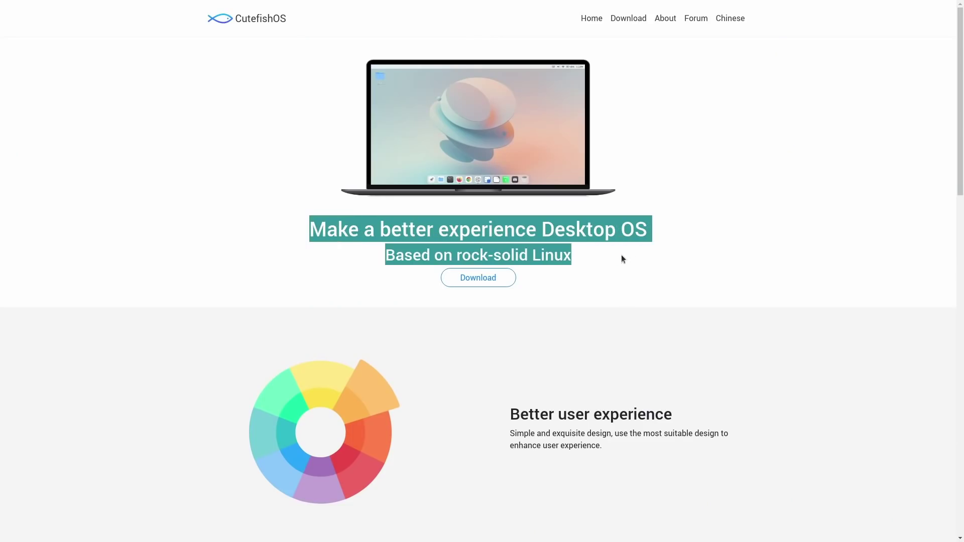
left_click(728, 231)
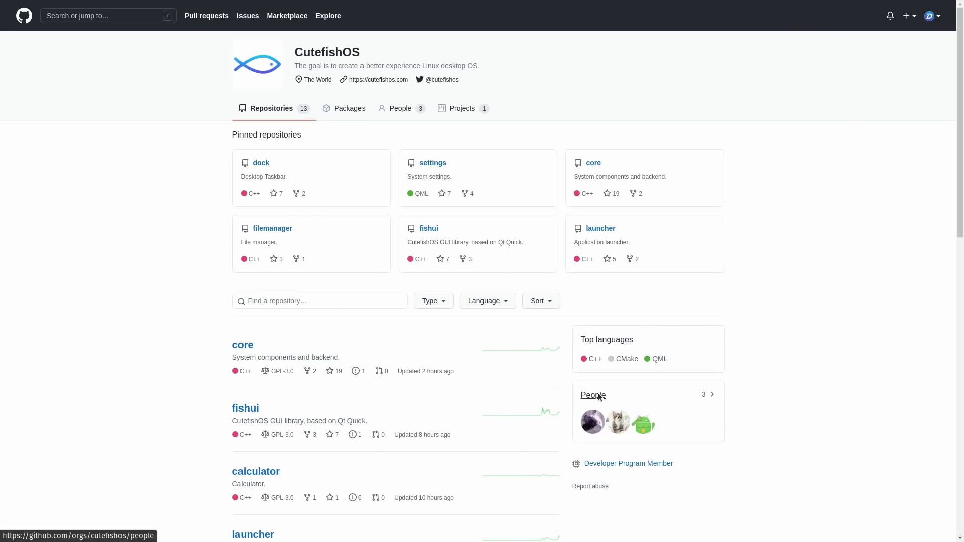
View the members of the CutefishOS GitHub organization and look through the first member's profile.
left_click(593, 396)
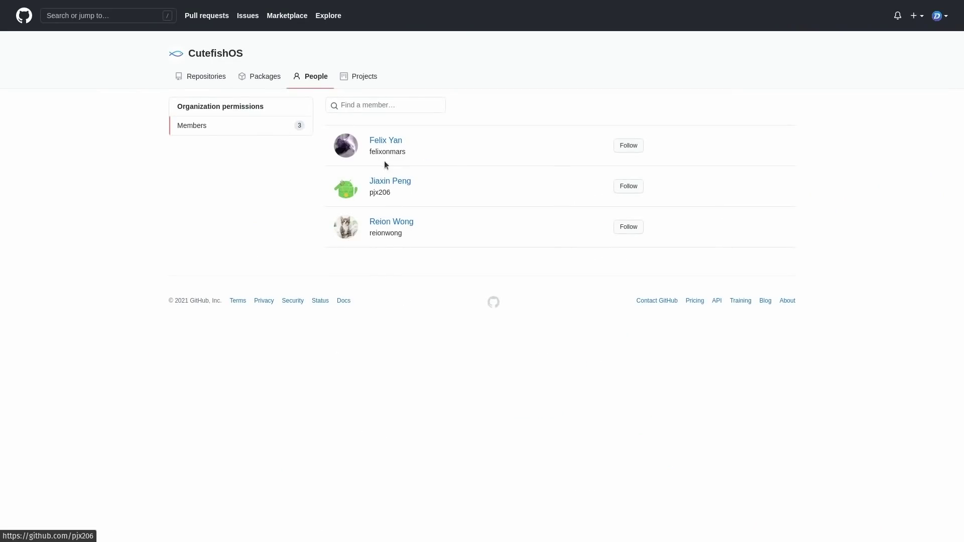
left_click(387, 143)
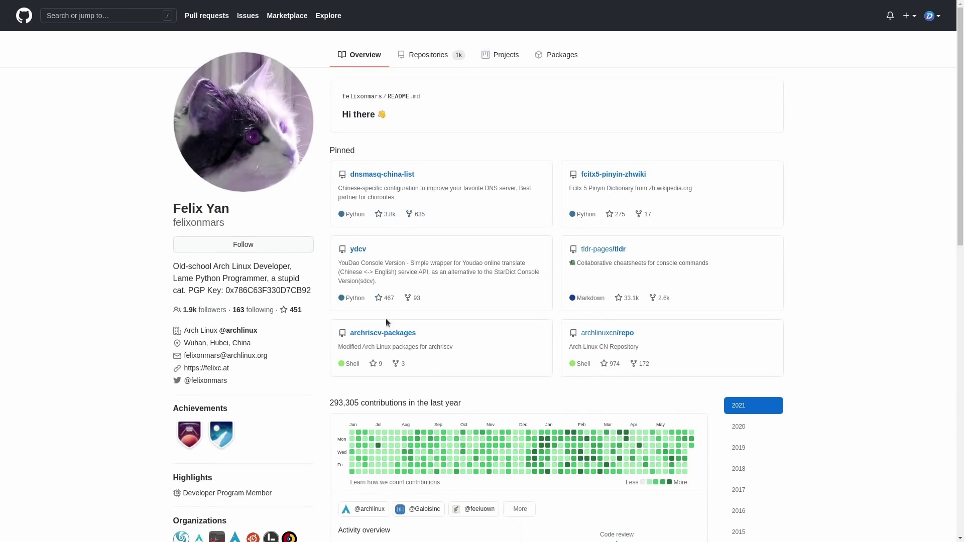
scroll(382, 302, "down", 3)
scroll(374, 283, "up", 1)
scroll(373, 281, "up", 2)
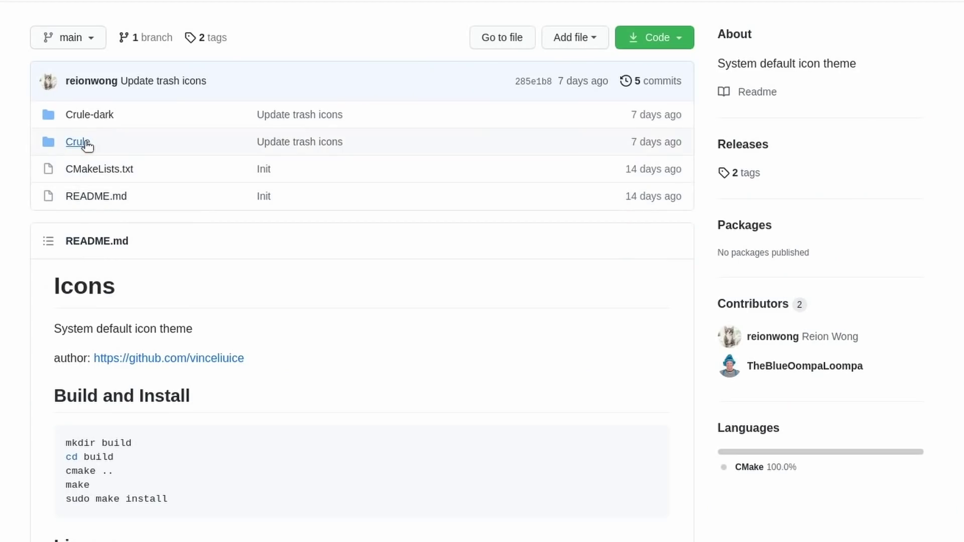
Open the Crule folder in the icons repository and the sources folder in the wallpapers repository.
left_click(78, 142)
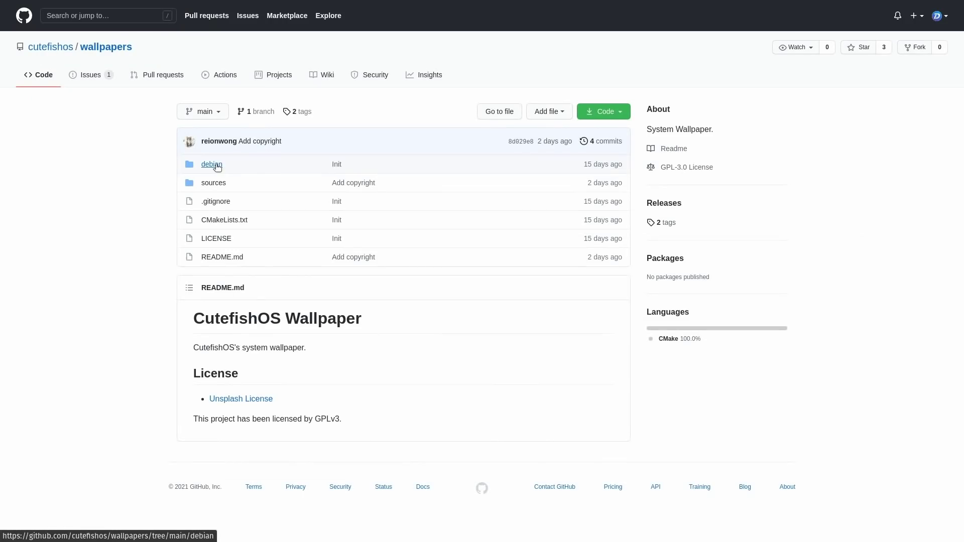
left_click(215, 186)
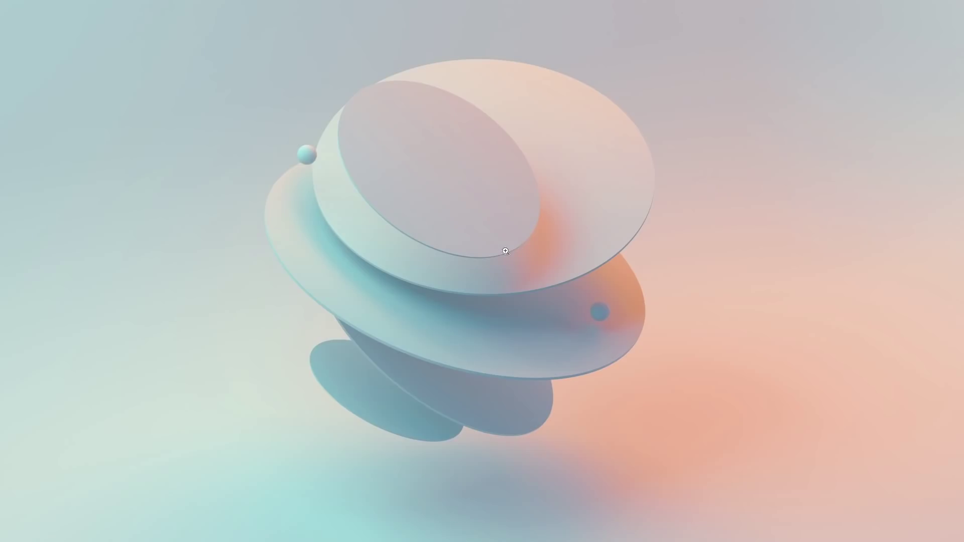
Inspect the default.jpg wallpaper in full view and start saving the image to the computer.
left_click(396, 190)
left_click(390, 198)
right_click(381, 199)
left_click(499, 225)
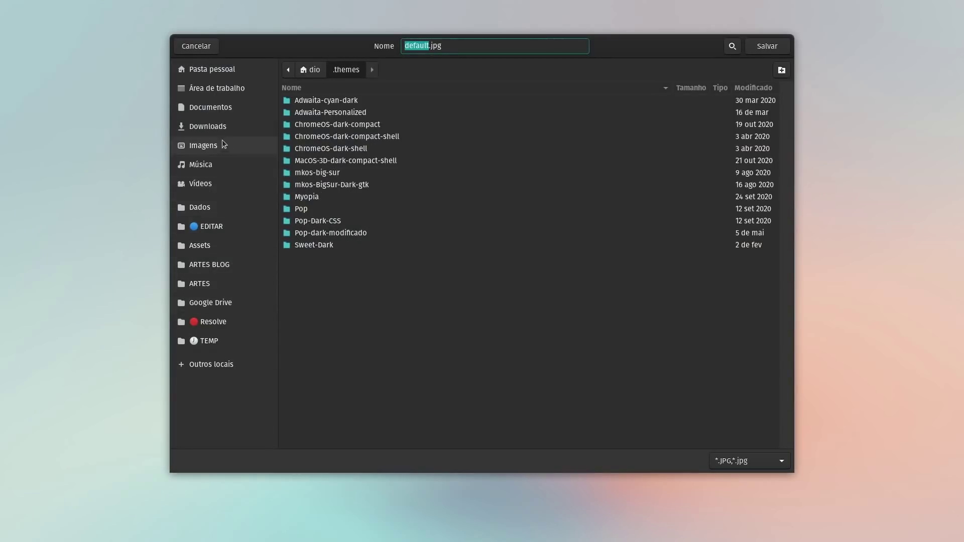